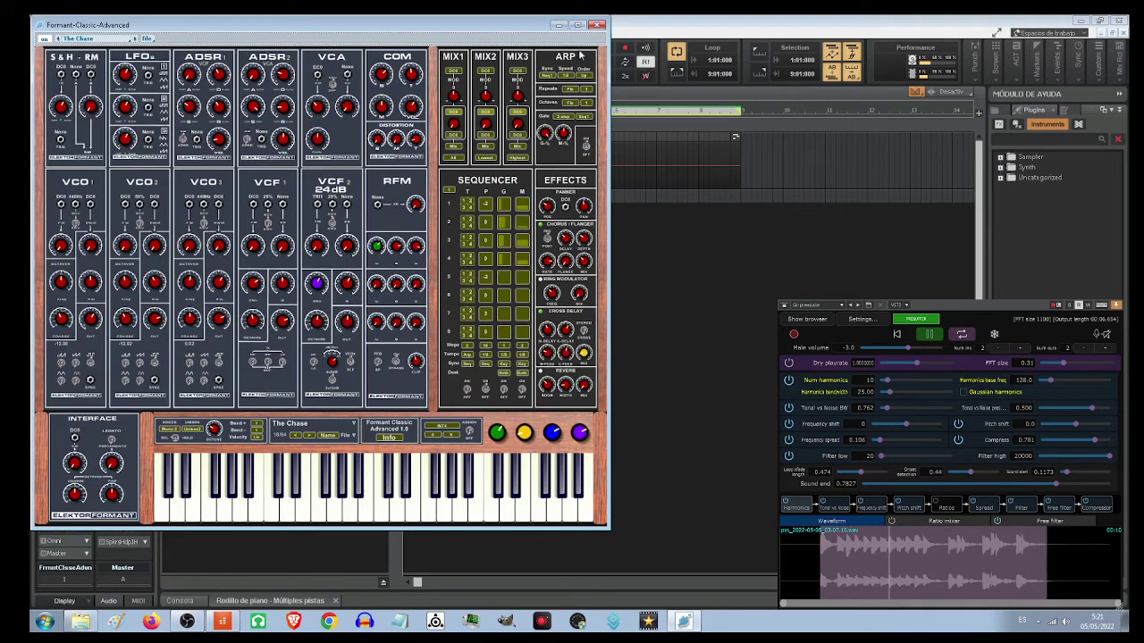
# Minimize the Formant synth window, start the PaulXStretch playback and lower its main volume to about -15.7.
pyautogui.click(558, 26)
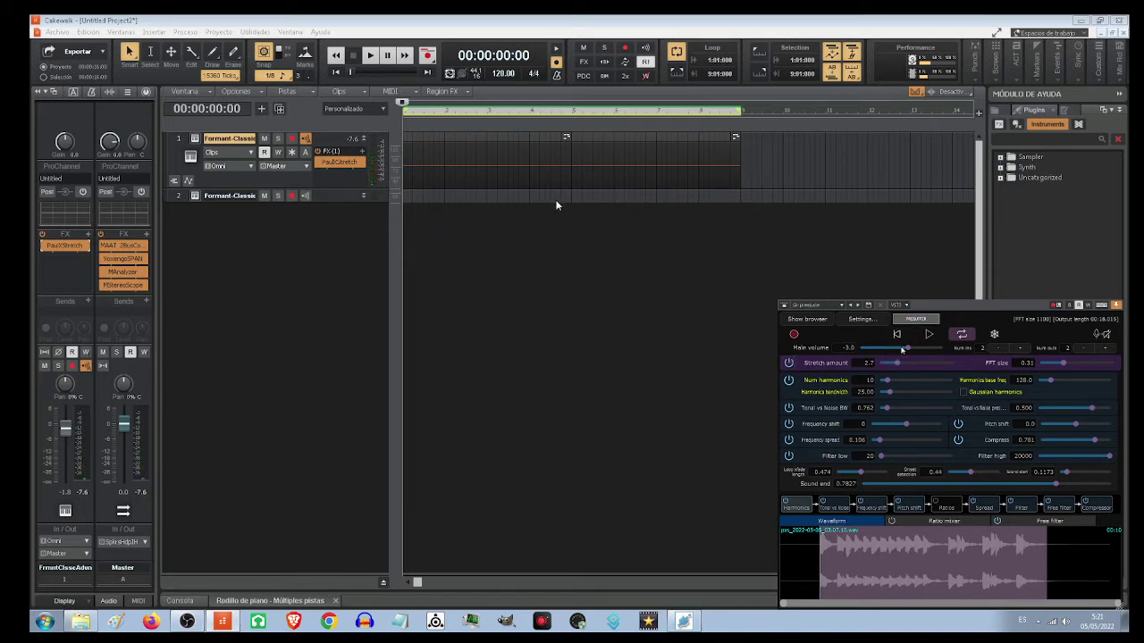
pyautogui.click(926, 336)
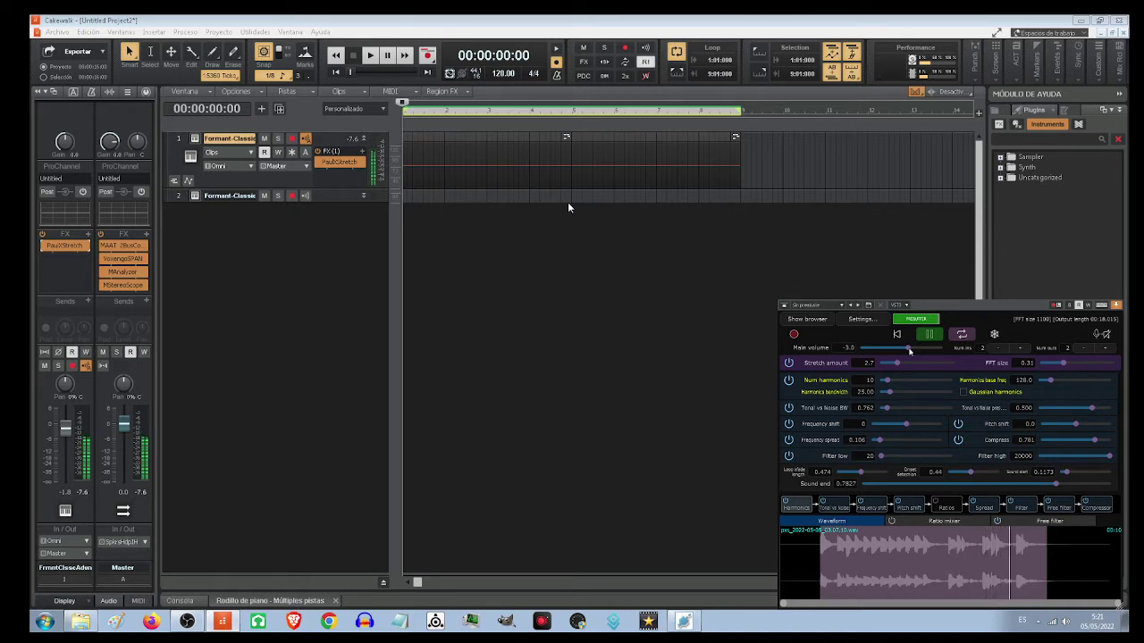
pyautogui.moveTo(909, 350); pyautogui.dragTo(880, 358)
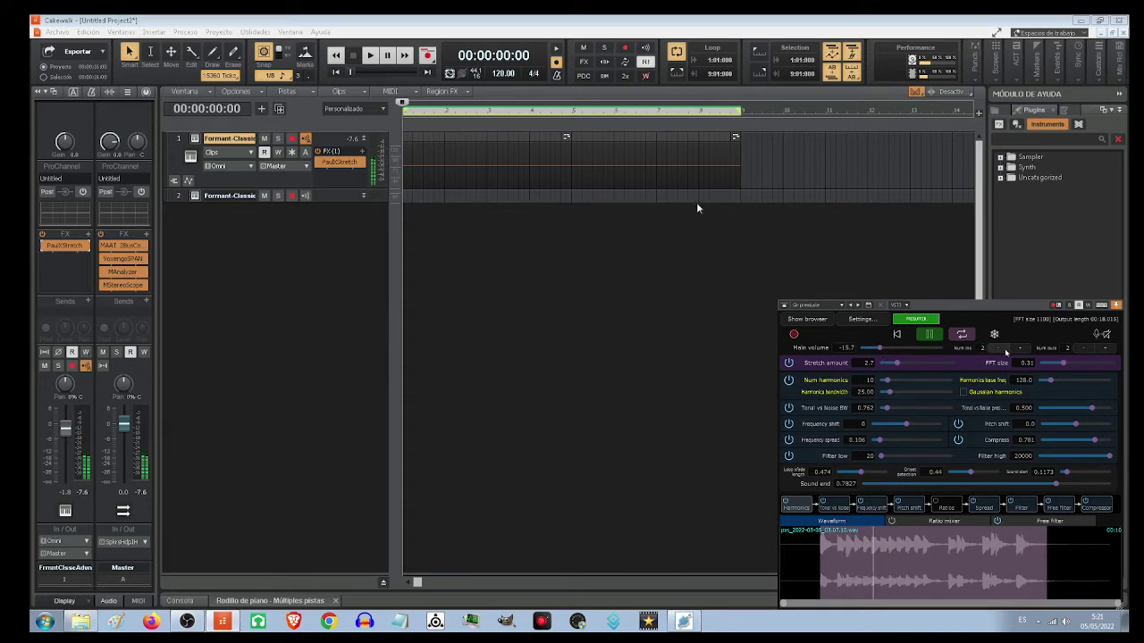
# Raise the FFT size to about 0.62, bring the main volume back to about -3.2 and resume playback.
pyautogui.moveTo(1064, 363); pyautogui.dragTo(1082, 364)
pyautogui.moveTo(881, 350); pyautogui.dragTo(922, 355)
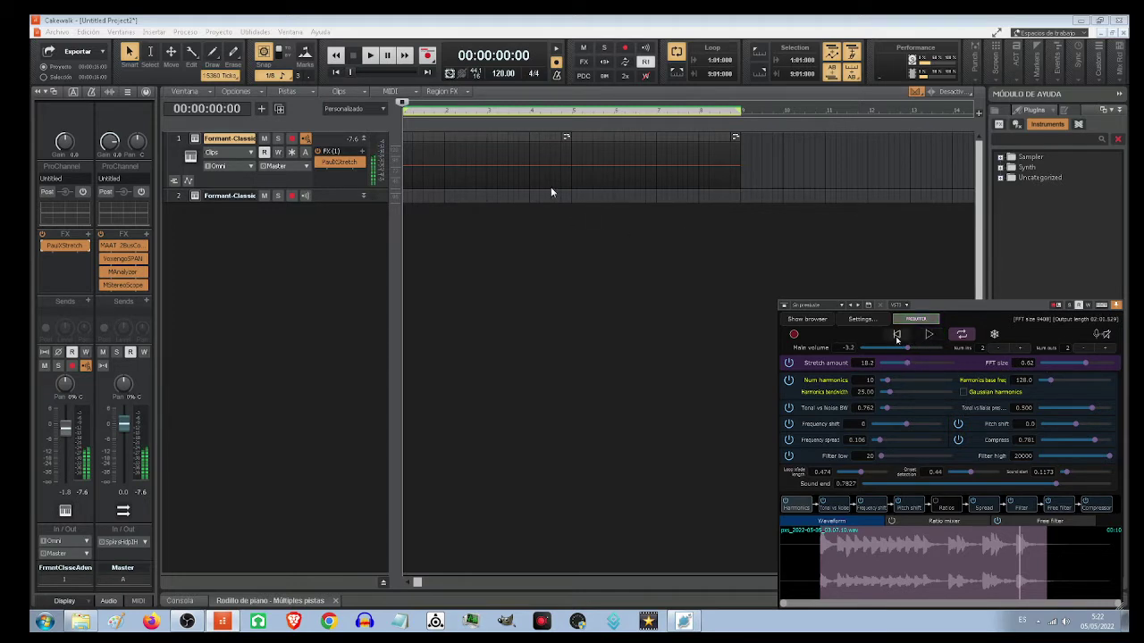
pyautogui.click(927, 337)
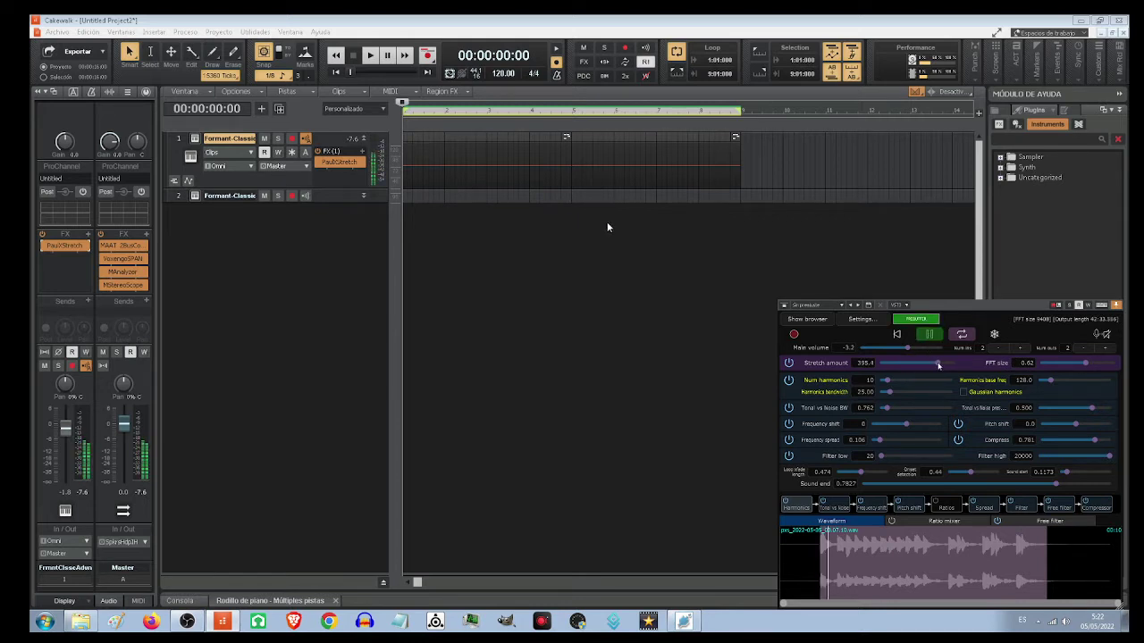
# Reduce the stretch amount to about 0.2 and the FFT size to about 0.32.
pyautogui.moveTo(938, 364); pyautogui.dragTo(889, 366)
pyautogui.moveTo(1085, 366); pyautogui.dragTo(1060, 366)
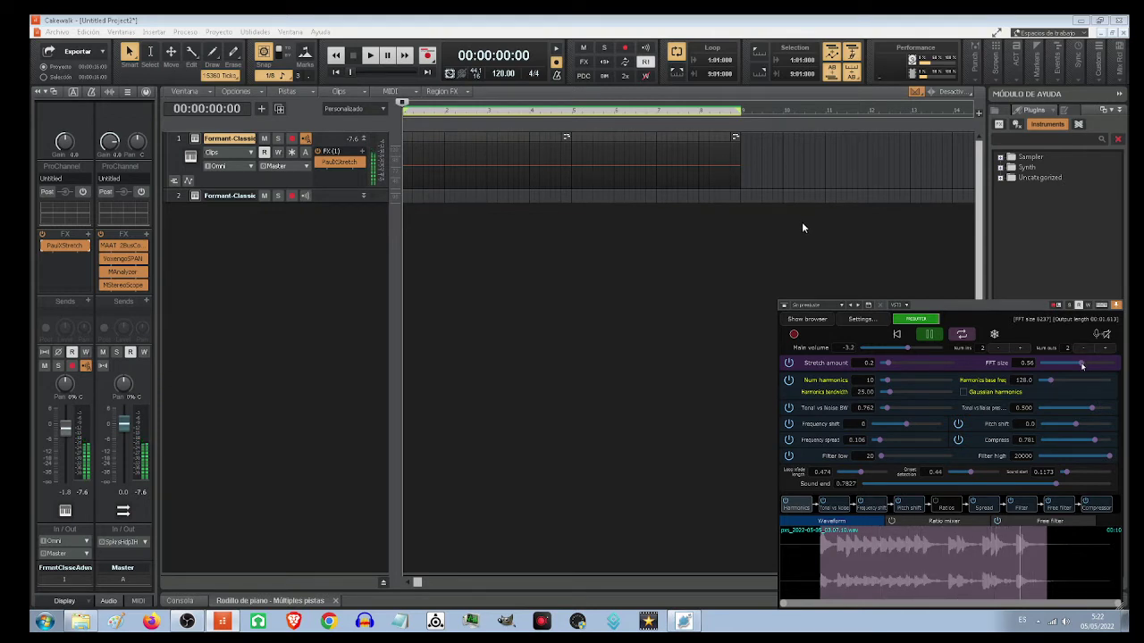
pyautogui.moveTo(1082, 365); pyautogui.dragTo(1059, 369)
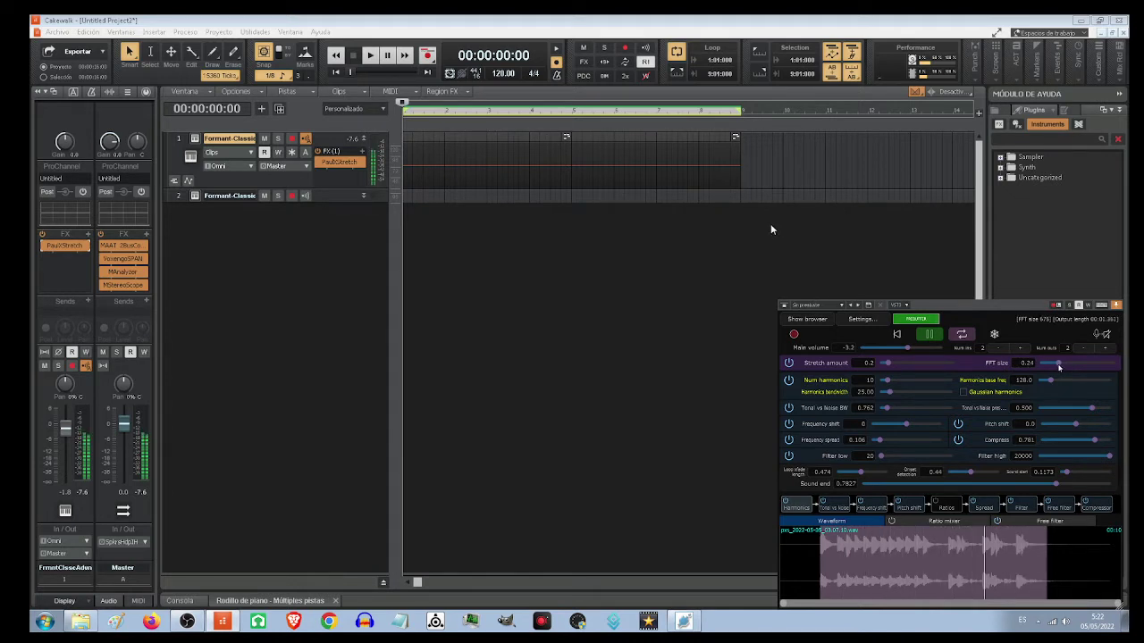
pyautogui.moveTo(1059, 366); pyautogui.dragTo(1064, 365)
# Set the frequency shift to about -450, the pitch shift to -8.4 and the frequency spread to 0.225.
pyautogui.moveTo(905, 423); pyautogui.dragTo(892, 426)
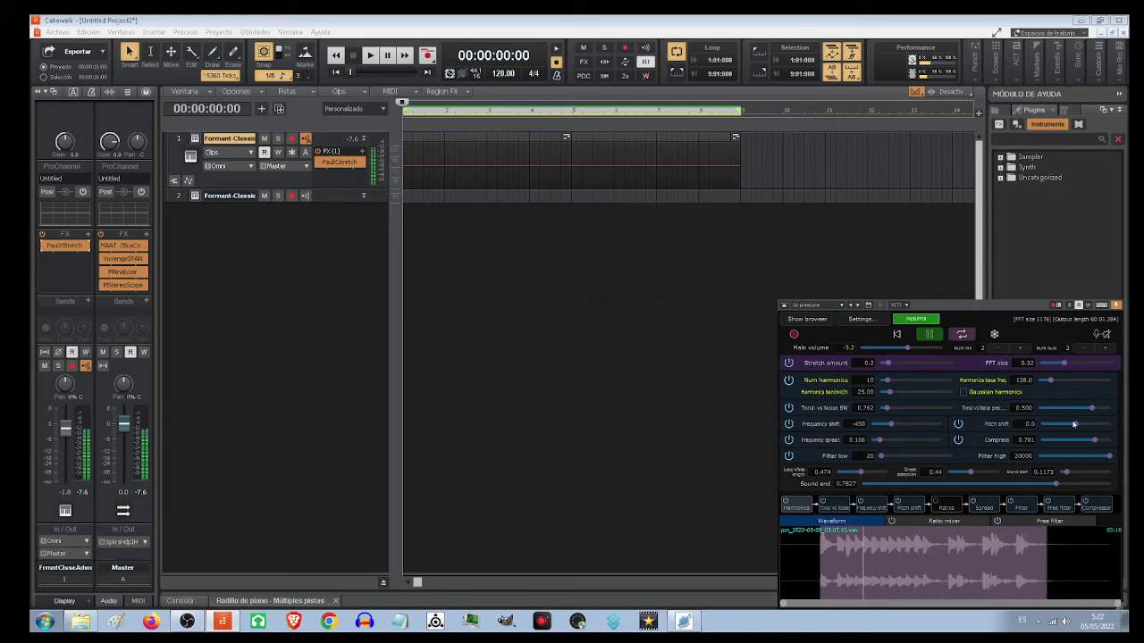
pyautogui.moveTo(1073, 423); pyautogui.dragTo(1090, 426)
pyautogui.moveTo(1090, 426); pyautogui.dragTo(1064, 428)
pyautogui.moveTo(878, 441)
pyautogui.mouseDown()
pyautogui.moveTo(923, 443)
pyautogui.moveTo(886, 458)
pyautogui.moveTo(915, 441)
pyautogui.moveTo(887, 441)
pyautogui.mouseUp()
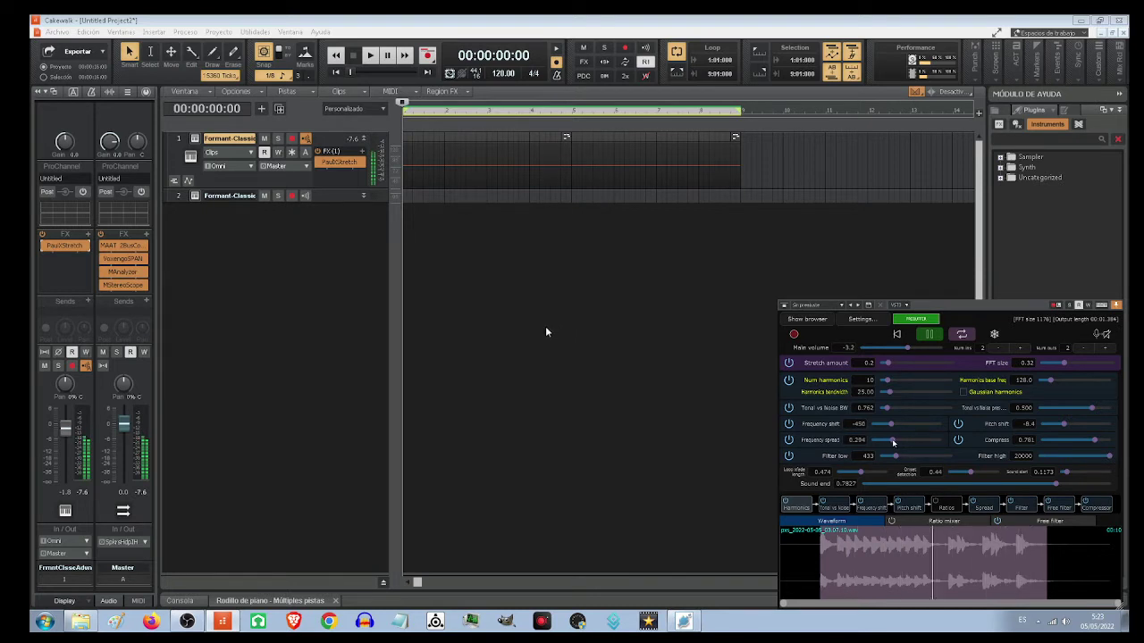
# Lower the high filter limit to about 8554 and set the loop crossfade length to about 0.816.
pyautogui.click(1091, 457)
pyautogui.moveTo(860, 471); pyautogui.dragTo(883, 472)
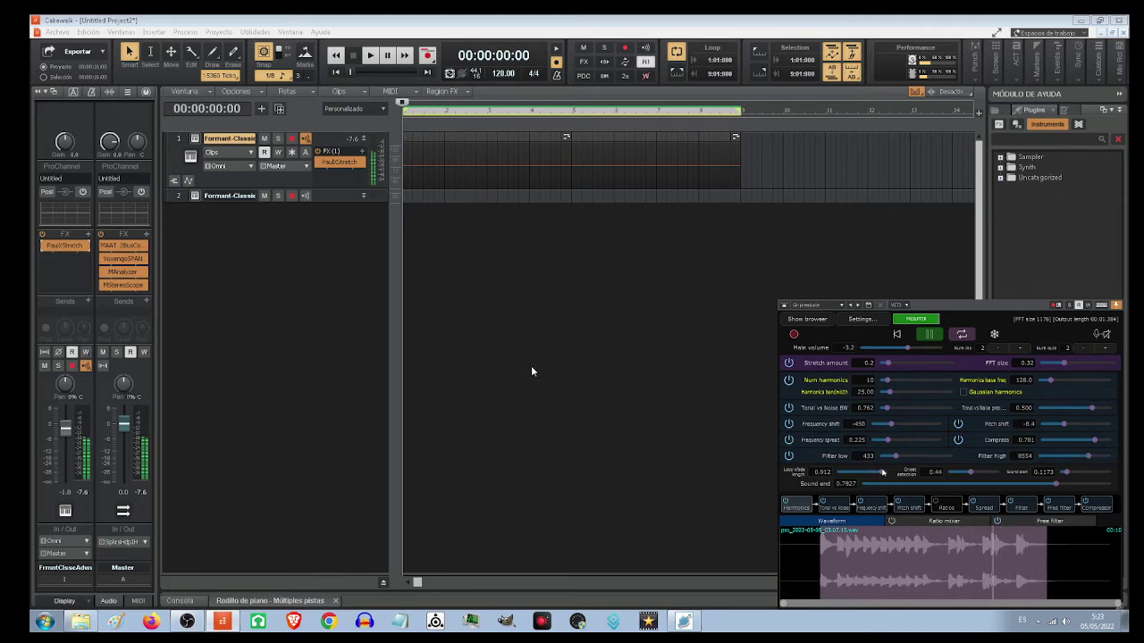
pyautogui.moveTo(883, 471); pyautogui.dragTo(878, 472)
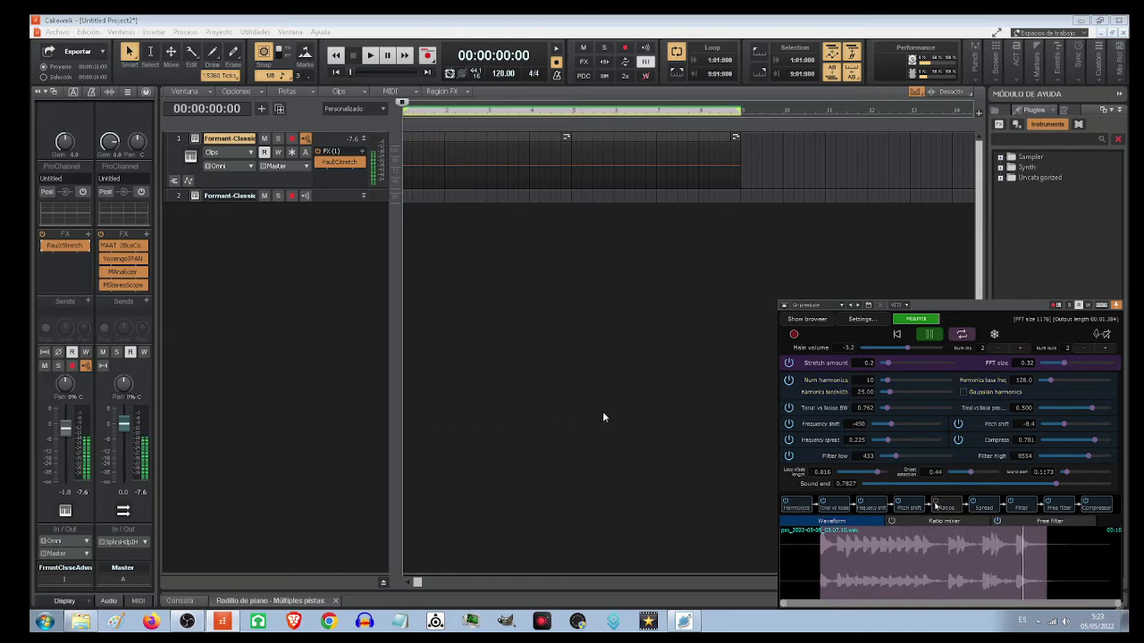
# Enable the Ratios module, set the third ratio's level to about 0.63, and look through the Free filter and Waveform views.
pyautogui.click(939, 506)
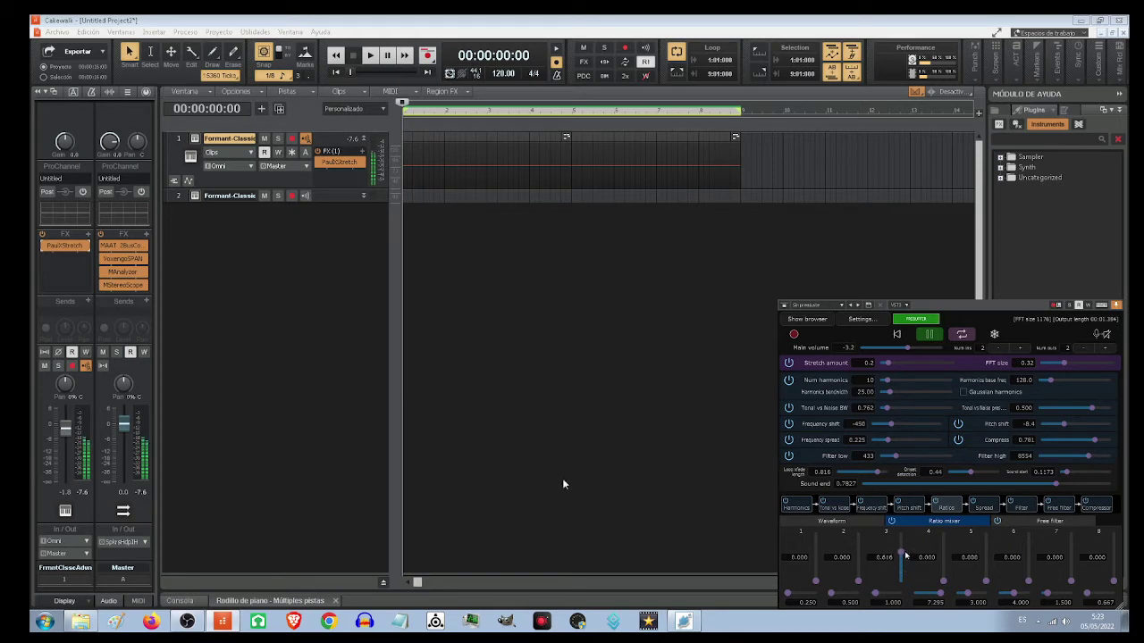
pyautogui.click(1022, 522)
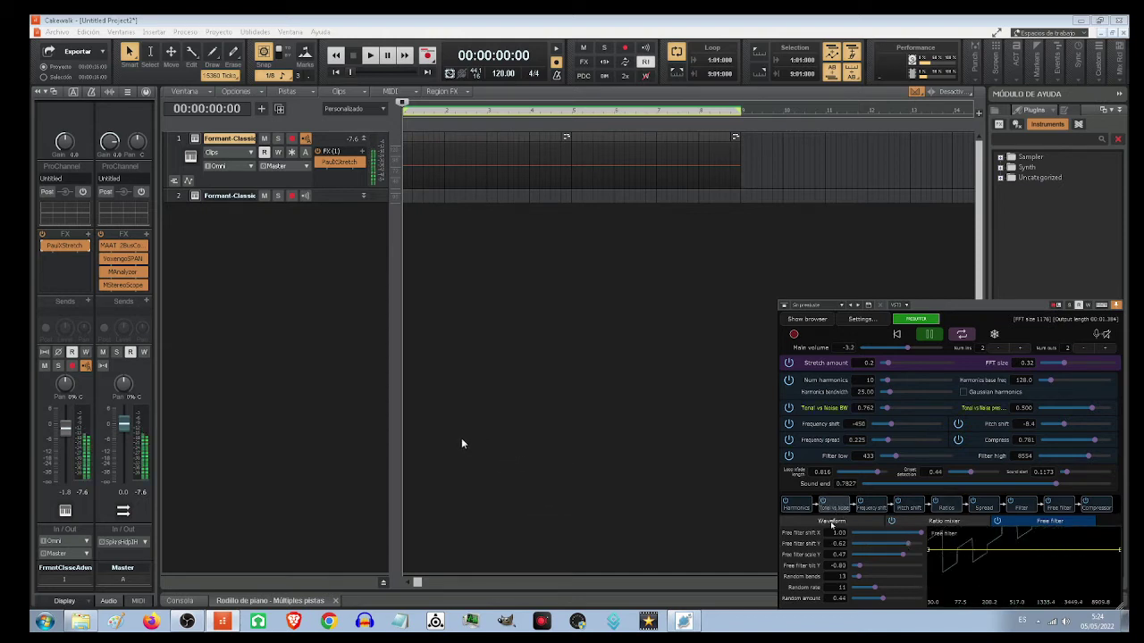
pyautogui.click(831, 521)
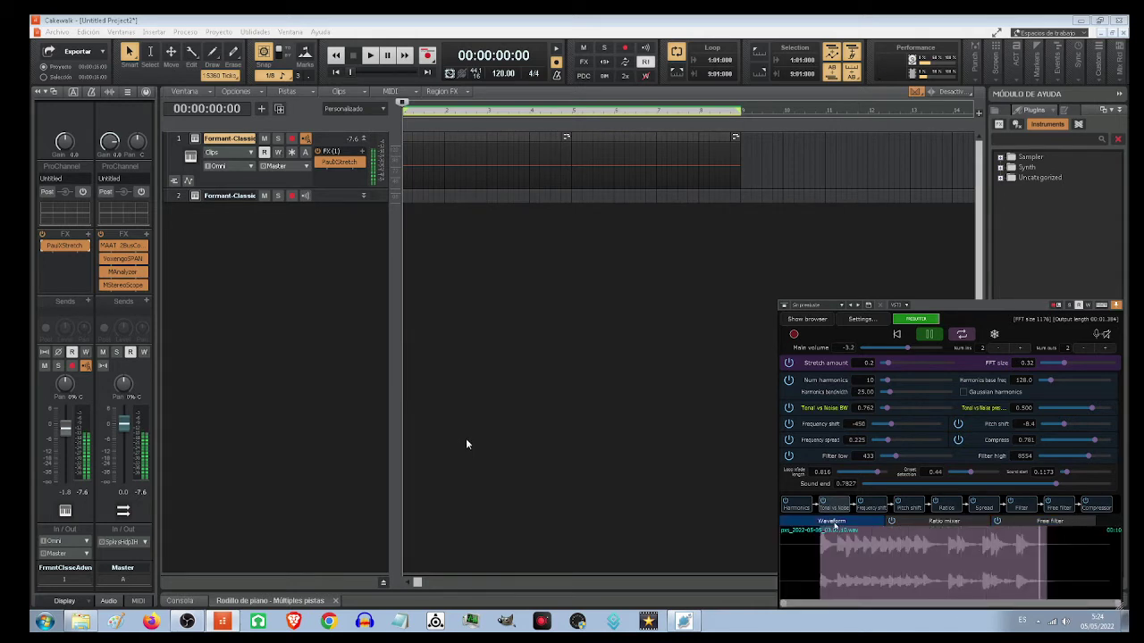
pyautogui.click(920, 524)
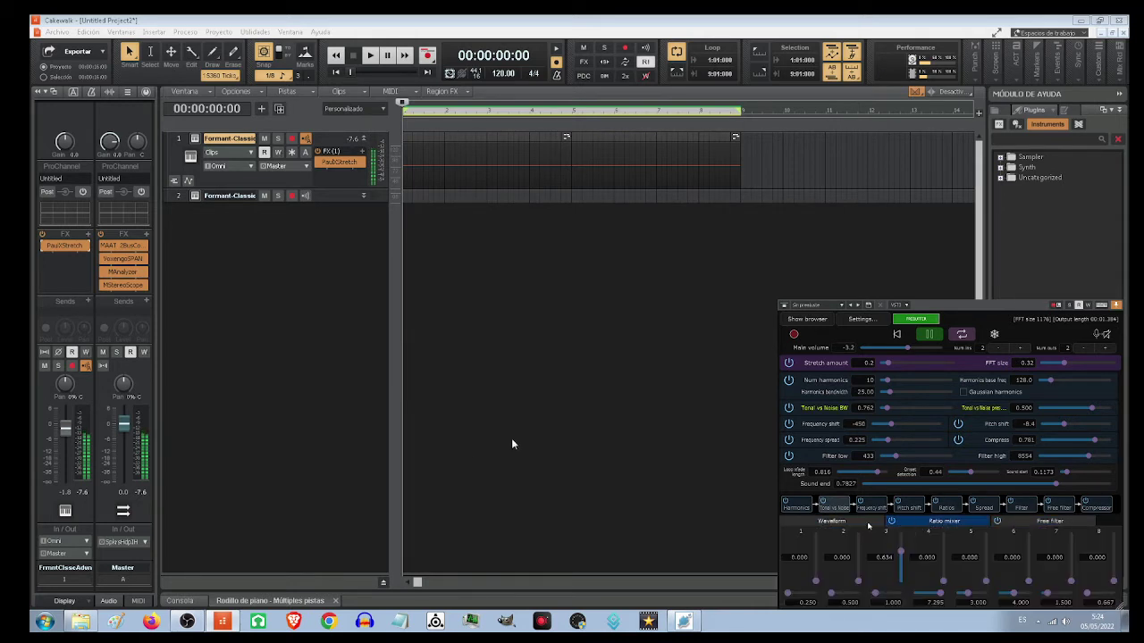
pyautogui.click(861, 524)
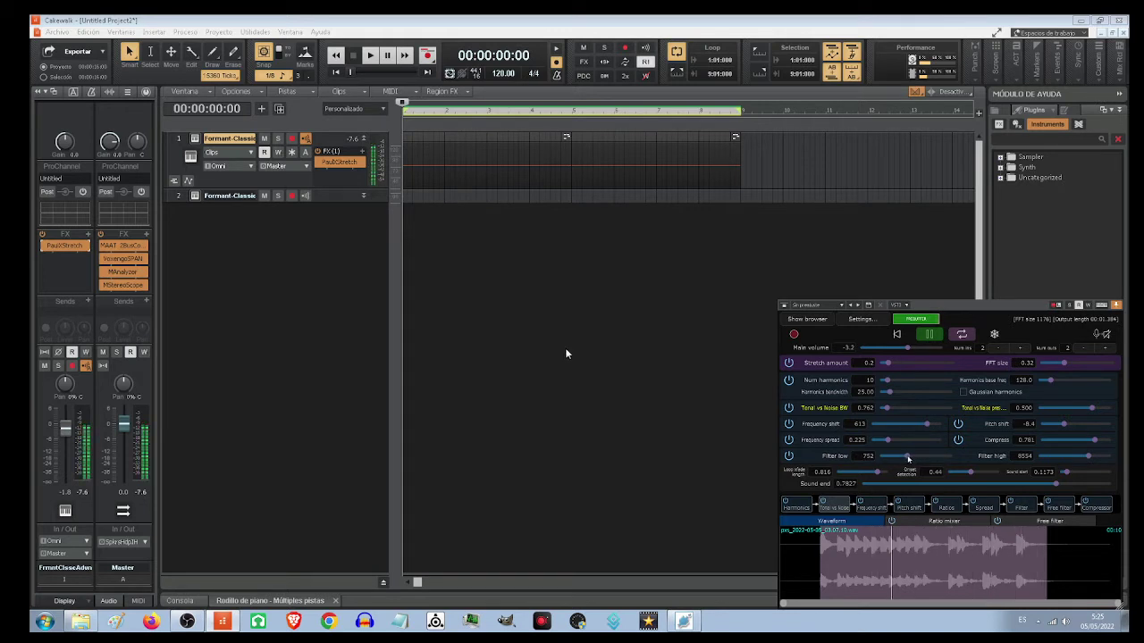
# Lower the high filter limit to about 787, raise the stretch amount to 104.2 and set the harmonics base frequency to 123.6.
pyautogui.moveTo(1088, 456)
pyautogui.mouseDown()
pyautogui.moveTo(1112, 457)
pyautogui.moveTo(1067, 460)
pyautogui.mouseUp()
pyautogui.moveTo(889, 364); pyautogui.dragTo(920, 366)
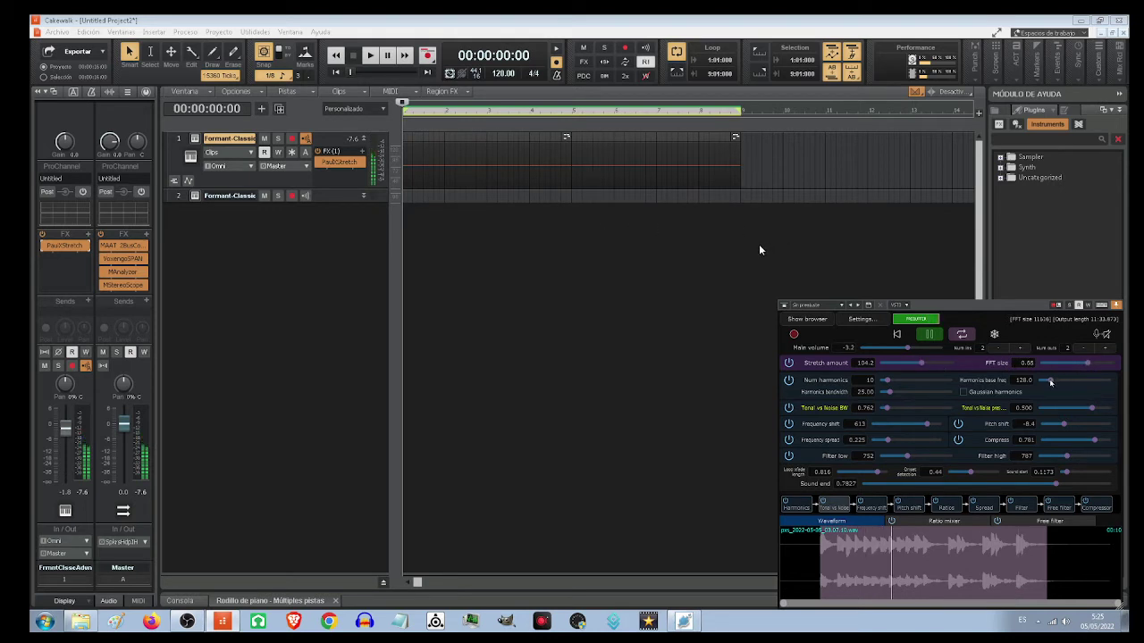
pyautogui.moveTo(1051, 381); pyautogui.dragTo(962, 380)
# Enable Gaussian harmonics, set Tonal vs Noise preserve to about 0.771 and raise the frequency spread to 1.000.
pyautogui.moveTo(1078, 410); pyautogui.dragTo(993, 407)
pyautogui.click(965, 392)
pyautogui.moveTo(1056, 409); pyautogui.dragTo(1098, 413)
pyautogui.moveTo(876, 442); pyautogui.dragTo(941, 442)
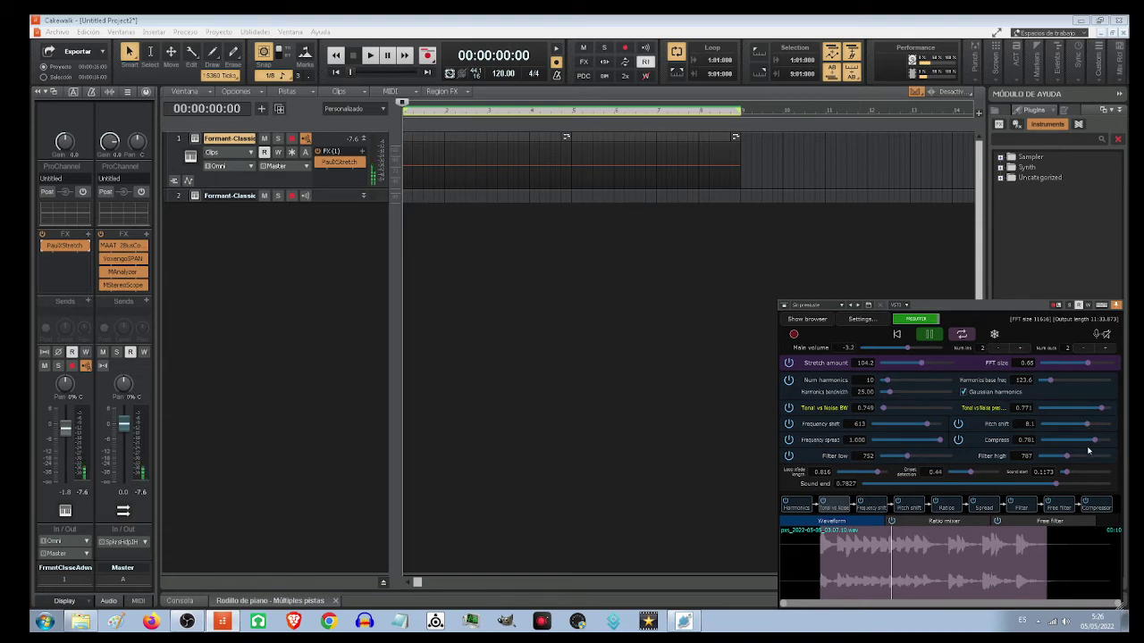
# Raise the high filter limit to about 5120, with Tonal vs Noise BW at 1.000 and preserve at about -0.096.
pyautogui.moveTo(1072, 458); pyautogui.dragTo(1087, 458)
pyautogui.moveTo(882, 411); pyautogui.dragTo(935, 411)
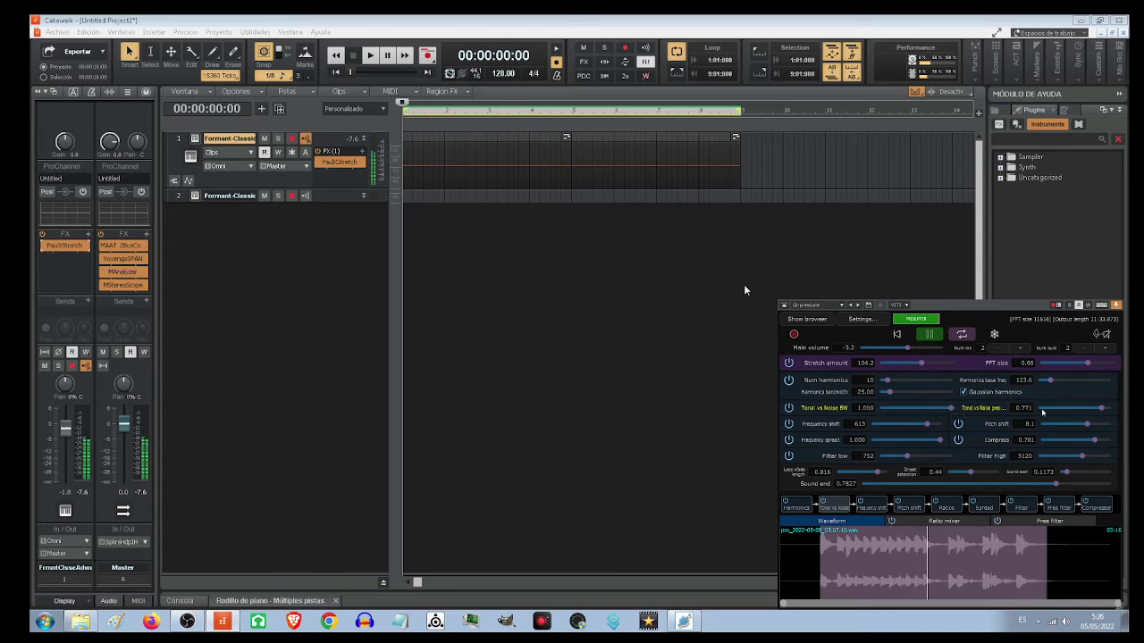
pyautogui.moveTo(1101, 409); pyautogui.dragTo(1066, 413)
# Set the harmonics base frequency to 97.0 and bandwidth to 42.25, and reduce the stretch amount to 0.1 and FFT size to 0.04.
pyautogui.moveTo(1066, 382); pyautogui.dragTo(1049, 385)
pyautogui.moveTo(888, 394); pyautogui.dragTo(915, 394)
pyautogui.moveTo(921, 365); pyautogui.dragTo(888, 371)
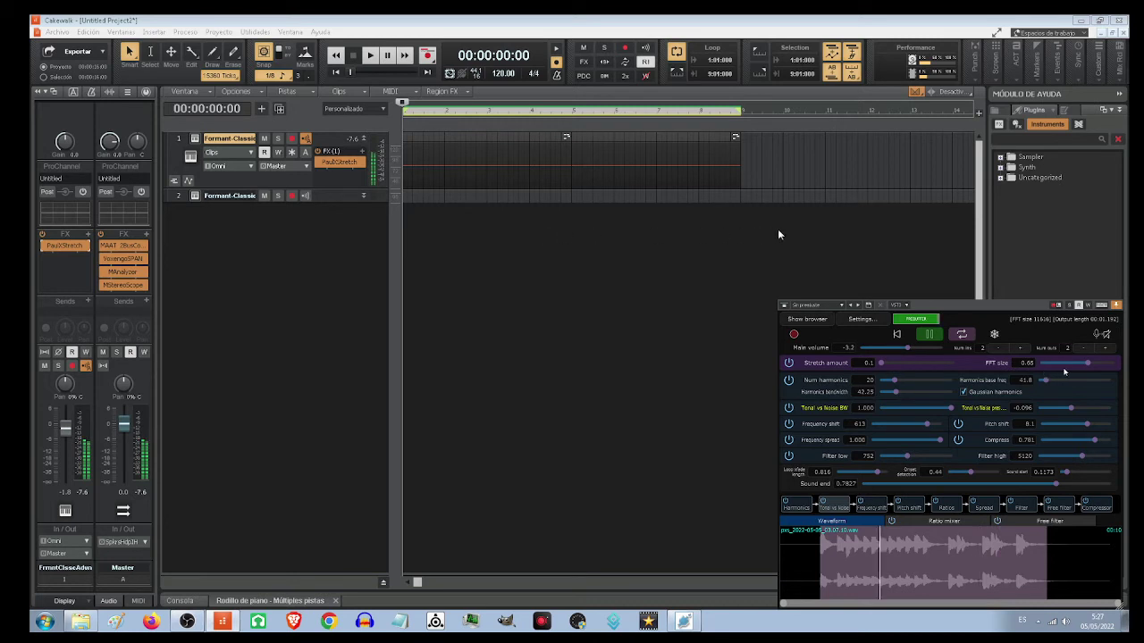
pyautogui.moveTo(1087, 363); pyautogui.dragTo(1042, 366)
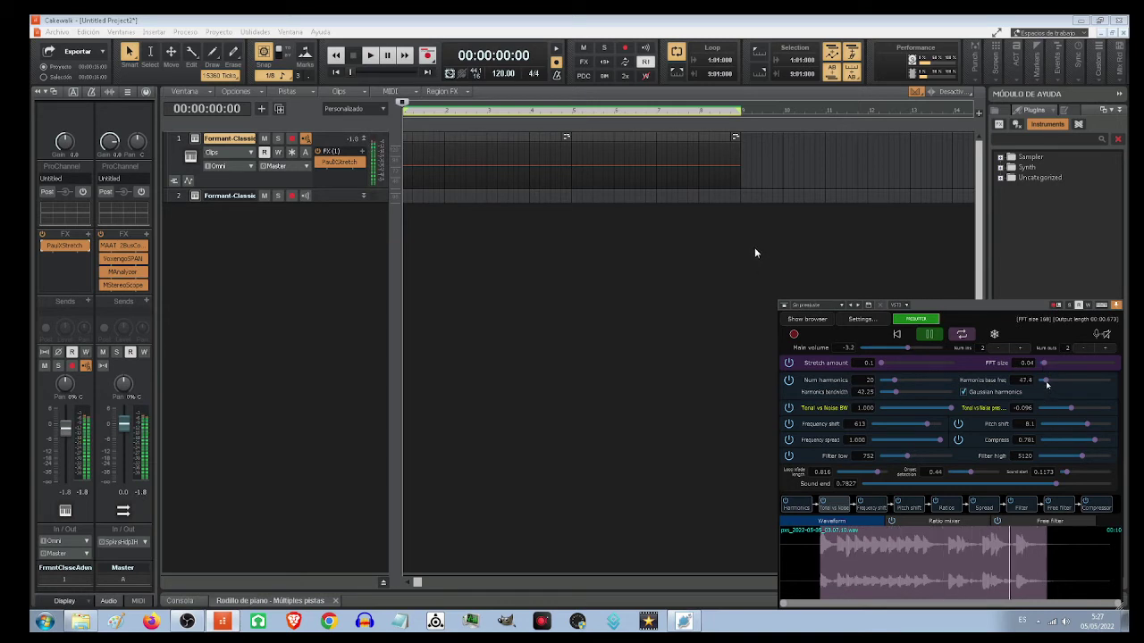
pyautogui.moveTo(1045, 380); pyautogui.dragTo(1050, 382)
# Lower Tonal vs Noise BW to about 0.745, try a stretch amount of 12.2, and return it to 0.1 with main volume at -11.1.
pyautogui.moveTo(887, 364); pyautogui.dragTo(905, 366)
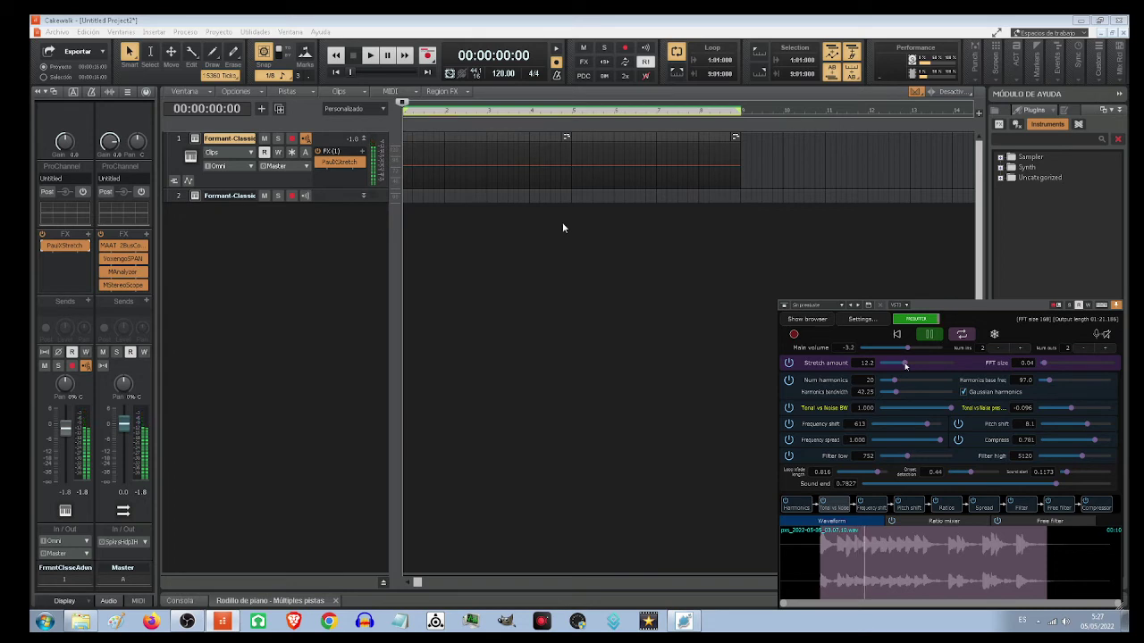
pyautogui.moveTo(952, 412); pyautogui.dragTo(888, 414)
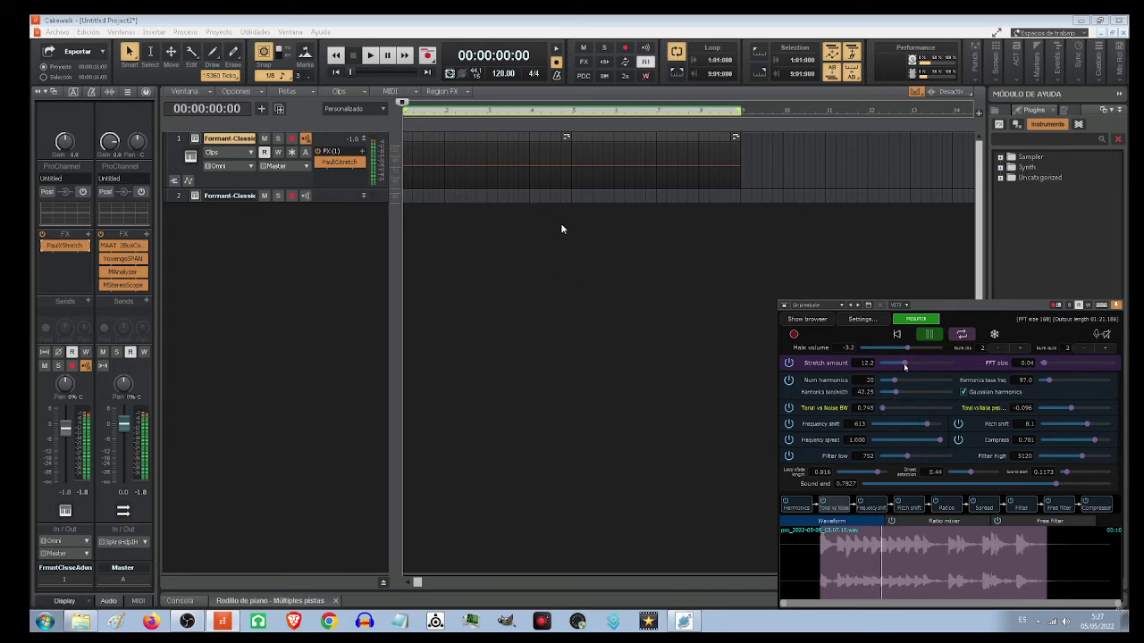
pyautogui.moveTo(905, 364)
pyautogui.mouseDown()
pyautogui.moveTo(885, 368)
pyautogui.moveTo(876, 349)
pyautogui.moveTo(892, 356)
pyautogui.mouseUp()
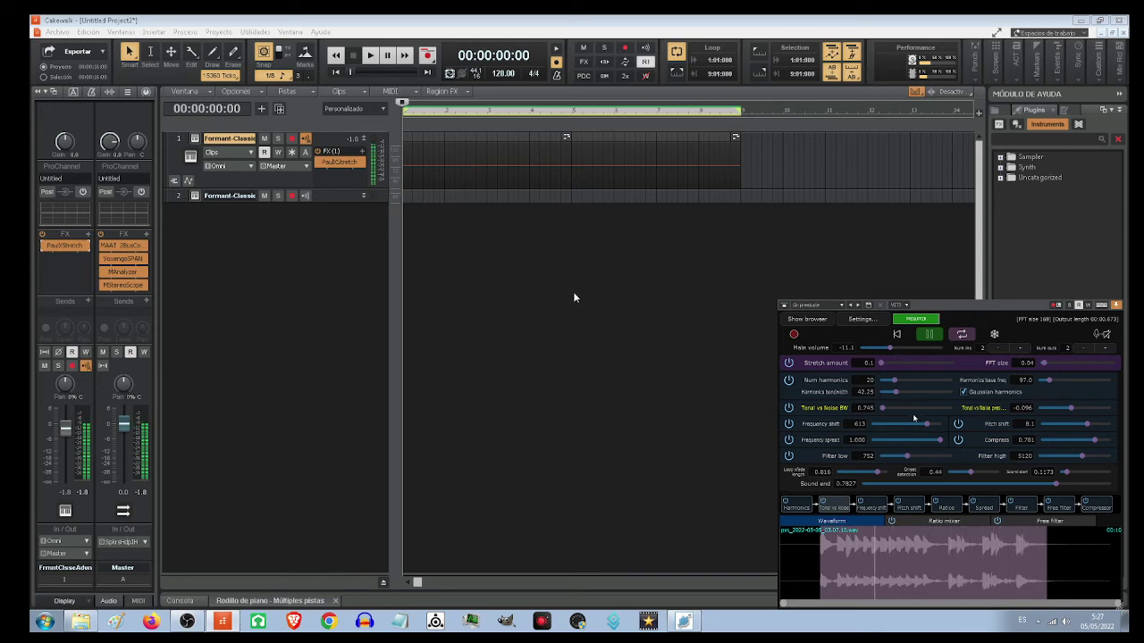
# Set the filter range to 20 and about 11301, Compress to 0.706 and Tonal vs Noise preserve to about 0.036.
pyautogui.moveTo(906, 458); pyautogui.dragTo(880, 459)
pyautogui.moveTo(1084, 457); pyautogui.dragTo(1094, 458)
pyautogui.click(1085, 441)
pyautogui.moveTo(1086, 441); pyautogui.dragTo(1050, 408)
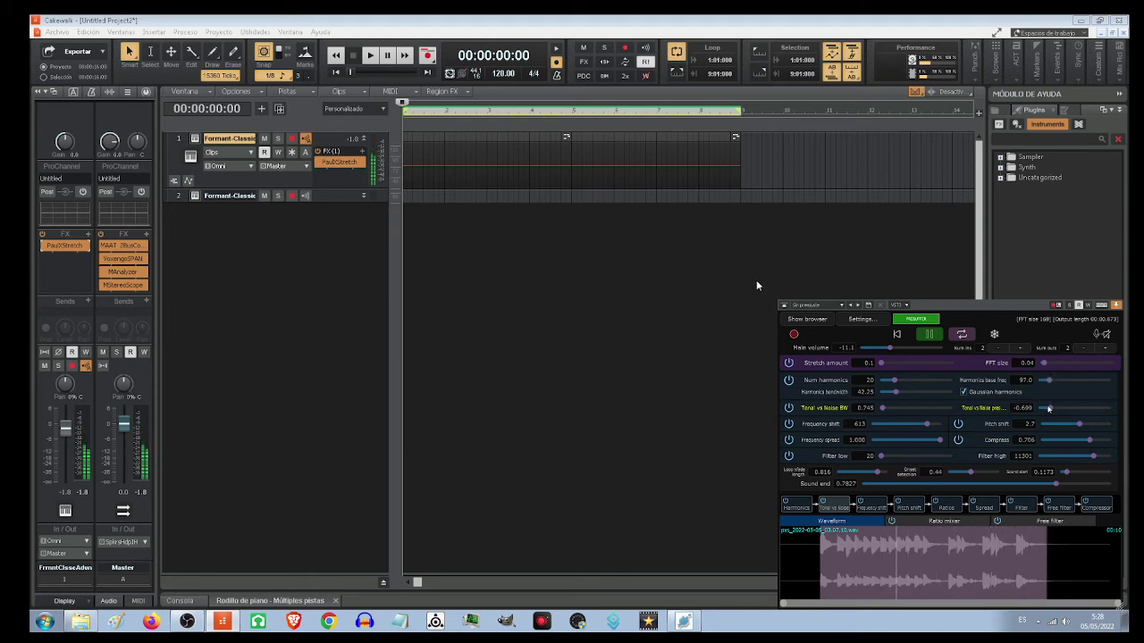
pyautogui.moveTo(1048, 408); pyautogui.dragTo(1075, 410)
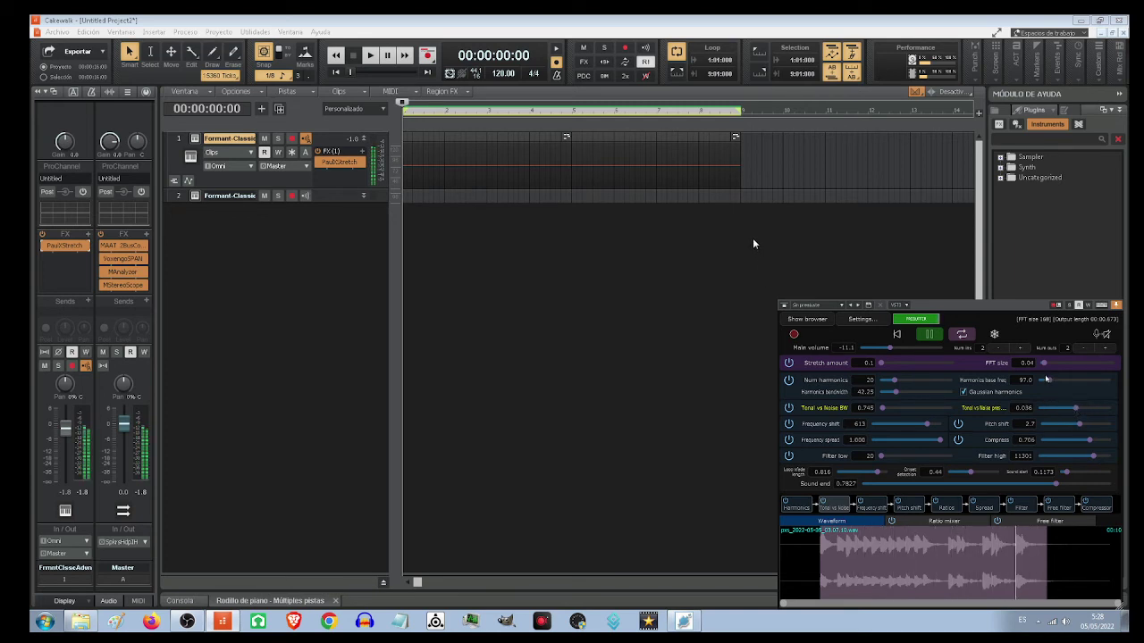
# Set the FFT size to about 0.41 and raise the stretch amount to about 113.2.
pyautogui.moveTo(1043, 363); pyautogui.dragTo(1091, 364)
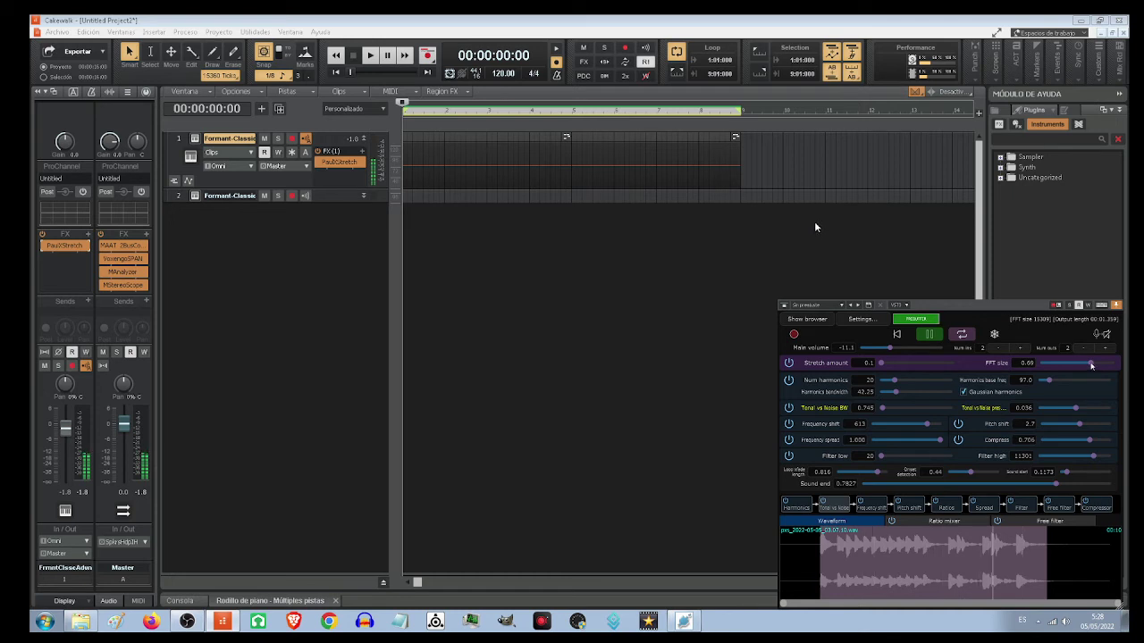
pyautogui.moveTo(1090, 364)
pyautogui.mouseDown()
pyautogui.moveTo(1056, 365)
pyautogui.moveTo(1103, 363)
pyautogui.moveTo(1047, 365)
pyautogui.moveTo(1108, 363)
pyautogui.moveTo(1070, 365)
pyautogui.mouseUp()
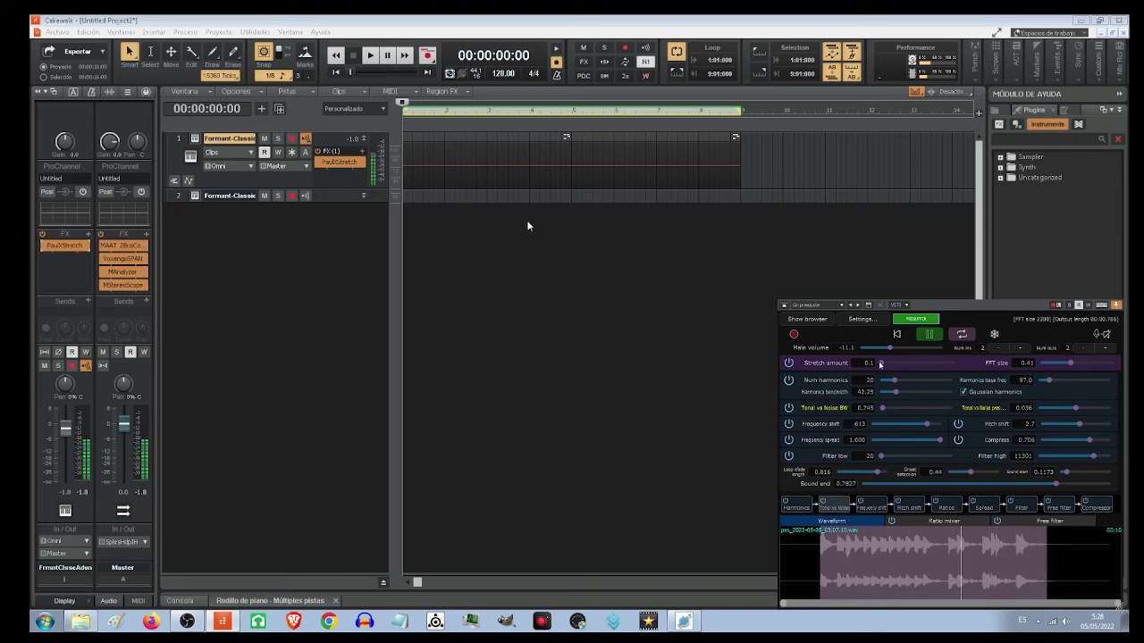
pyautogui.moveTo(894, 364); pyautogui.dragTo(915, 365)
pyautogui.moveTo(915, 365); pyautogui.dragTo(923, 364)
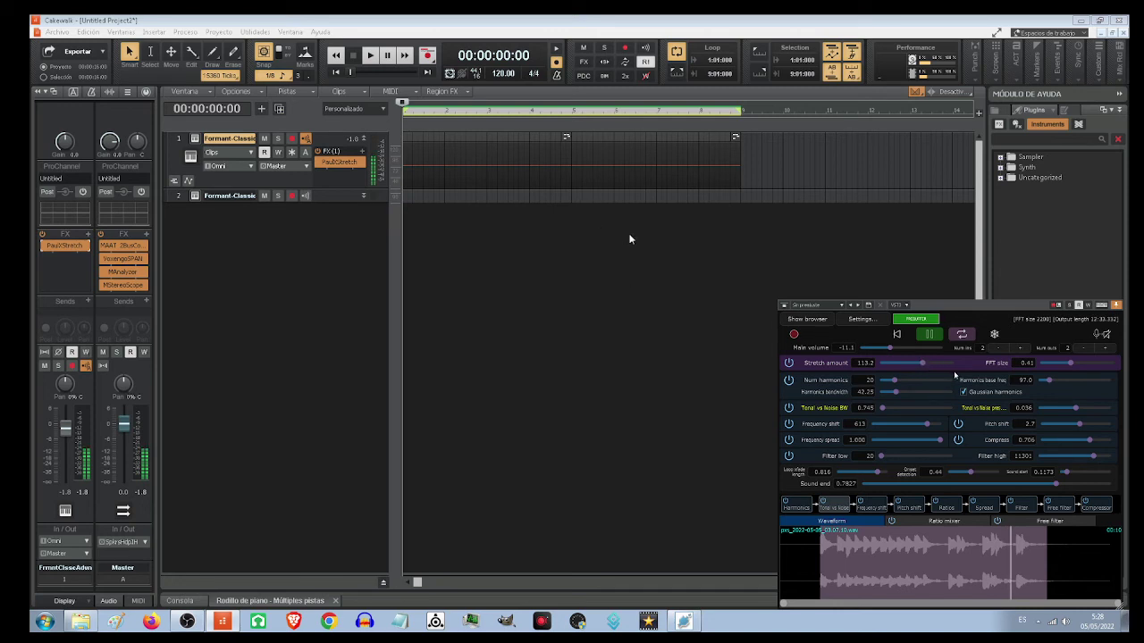
# Reduce the FFT size to 0.14 and, with Gaussian harmonics off, set harmonics bandwidth to 32.61 and base frequency to 223.2.
pyautogui.moveTo(1068, 365); pyautogui.dragTo(1063, 364)
pyautogui.moveTo(895, 392)
pyautogui.mouseDown()
pyautogui.moveTo(923, 391)
pyautogui.moveTo(891, 395)
pyautogui.mouseUp()
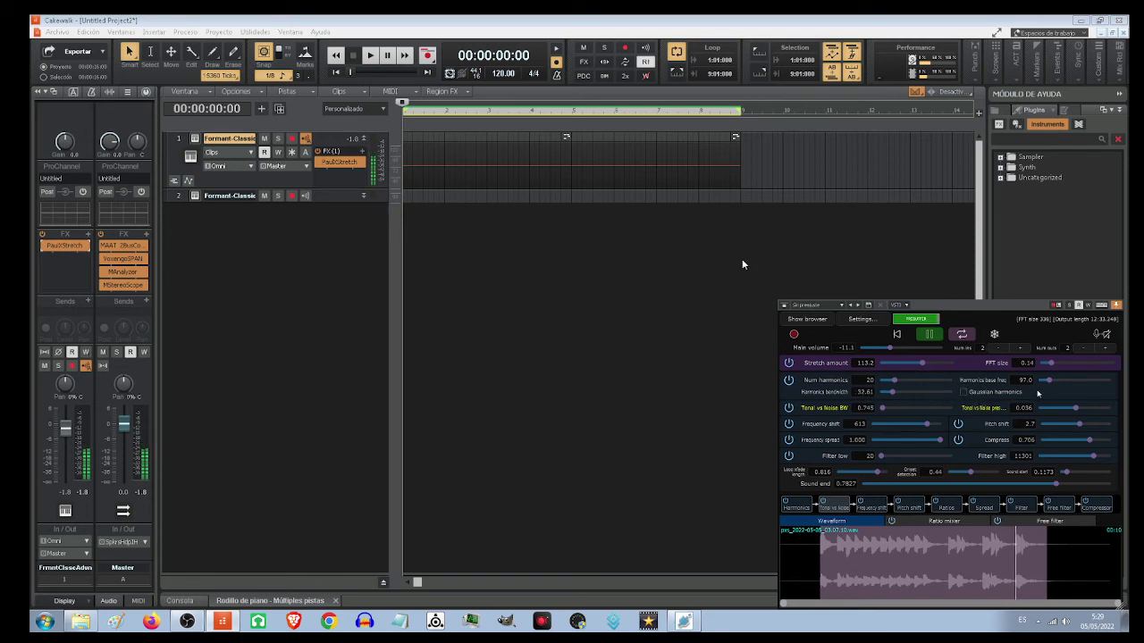
pyautogui.moveTo(1048, 380)
pyautogui.mouseDown()
pyautogui.moveTo(1077, 382)
pyautogui.moveTo(1055, 382)
pyautogui.mouseUp()
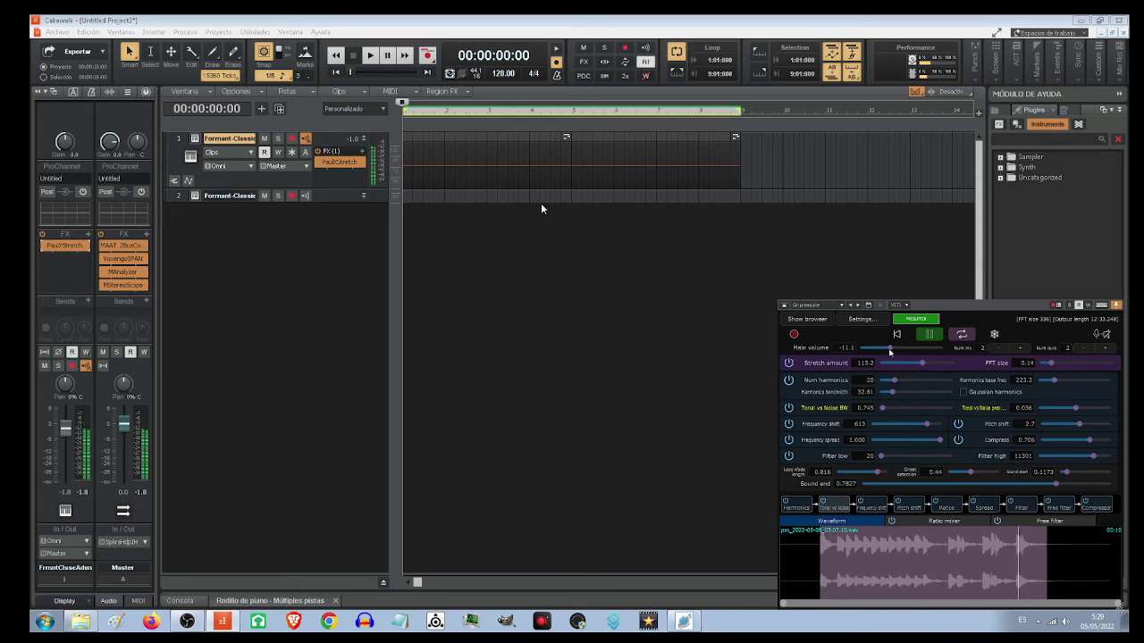
# Lower the main volume to about -16.0 and the number of harmonics to 9.
pyautogui.moveTo(890, 348); pyautogui.dragTo(879, 349)
pyautogui.moveTo(894, 381); pyautogui.dragTo(884, 382)
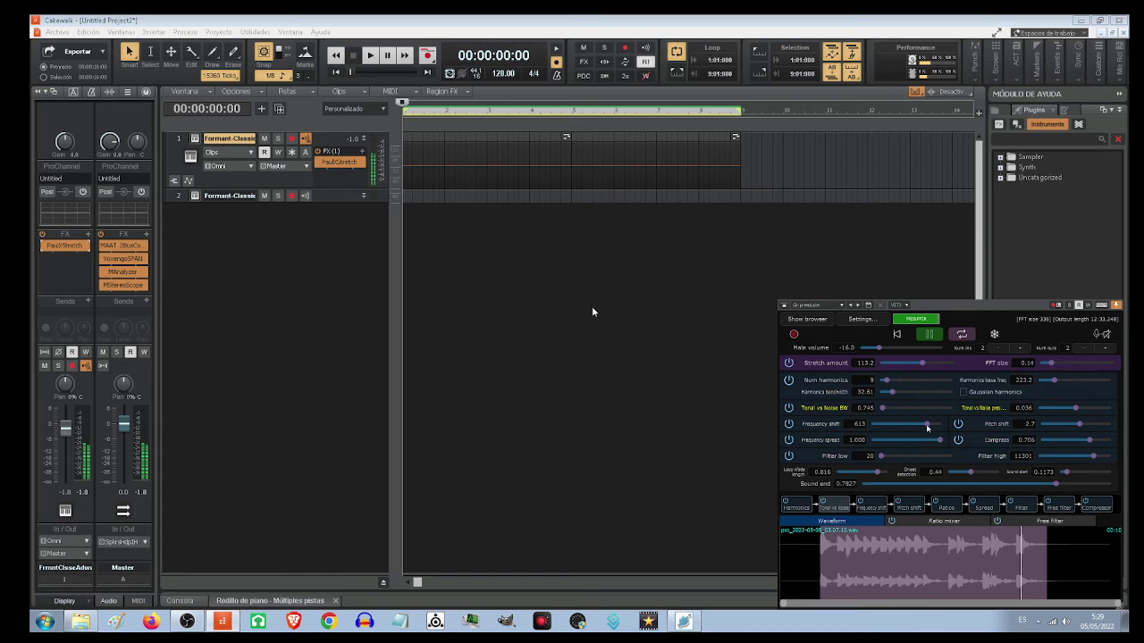
# Set the frequency shift to about -37, the frequency spread to 0.812 and the low filter limit to 752.
pyautogui.moveTo(927, 428)
pyautogui.mouseDown()
pyautogui.moveTo(897, 428)
pyautogui.moveTo(923, 443)
pyautogui.moveTo(906, 426)
pyautogui.mouseUp()
pyautogui.moveTo(883, 457); pyautogui.dragTo(913, 456)
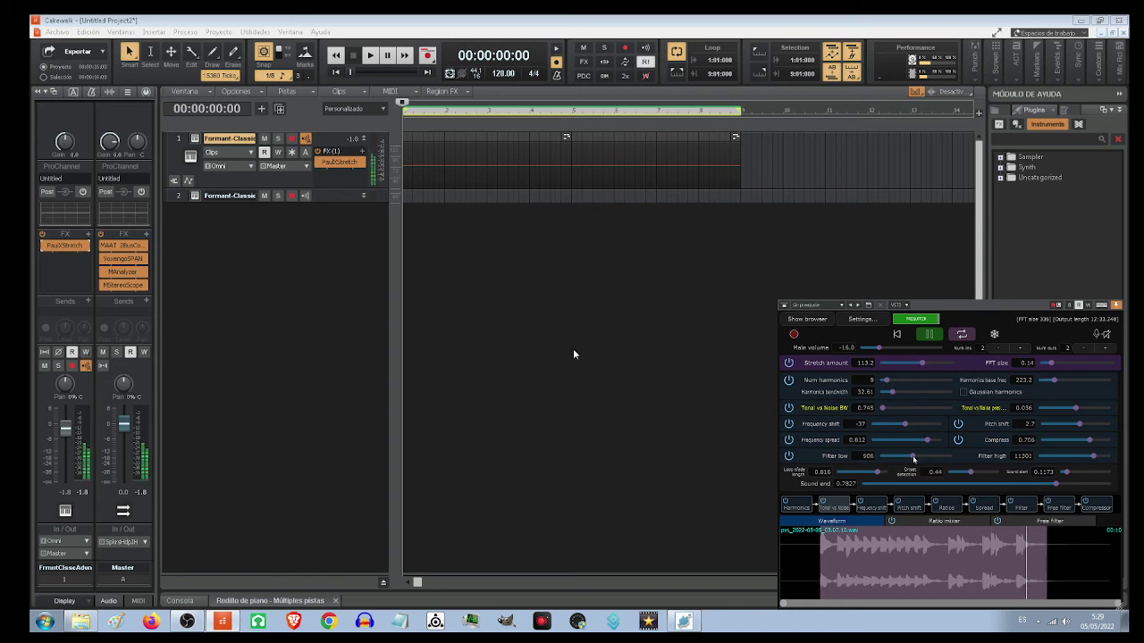
pyautogui.moveTo(913, 456); pyautogui.dragTo(908, 456)
# Search the audio effects for "del" and add the Delay effect after PaulXStretch on the first track's channel strip.
pyautogui.click(1005, 125)
pyautogui.click(1002, 140)
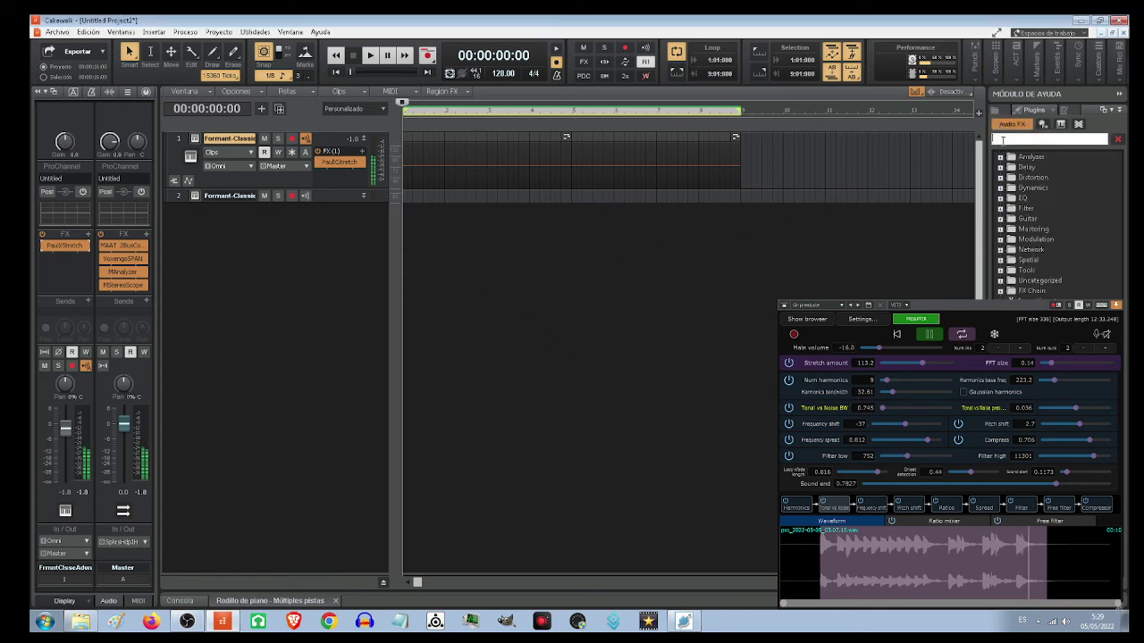
pyautogui.write('del')
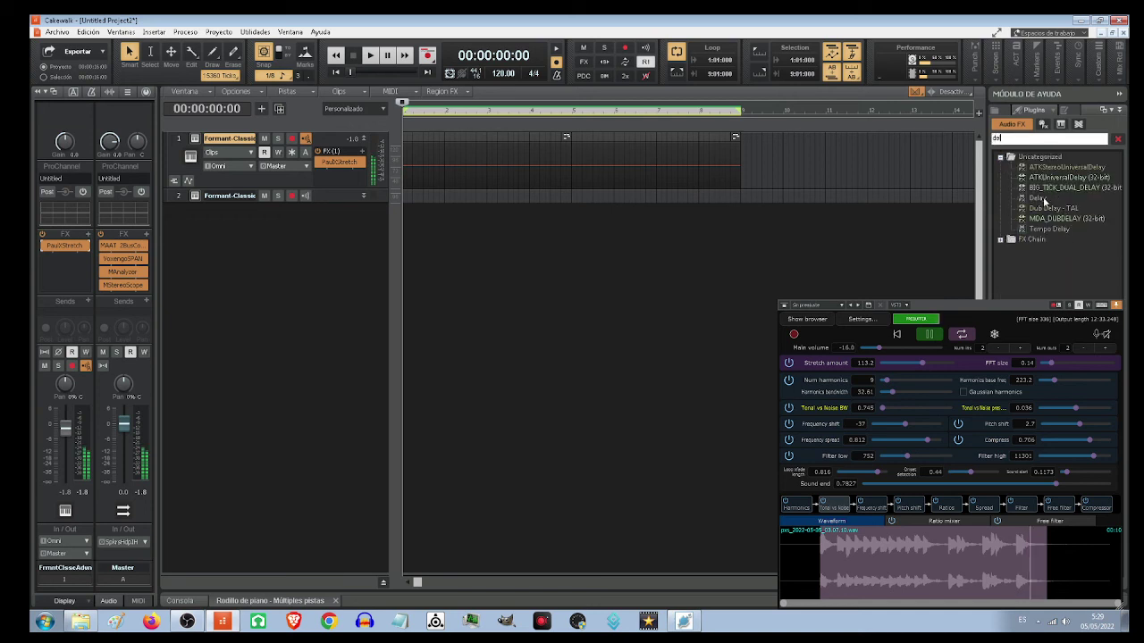
pyautogui.moveTo(1037, 198); pyautogui.dragTo(66, 271)
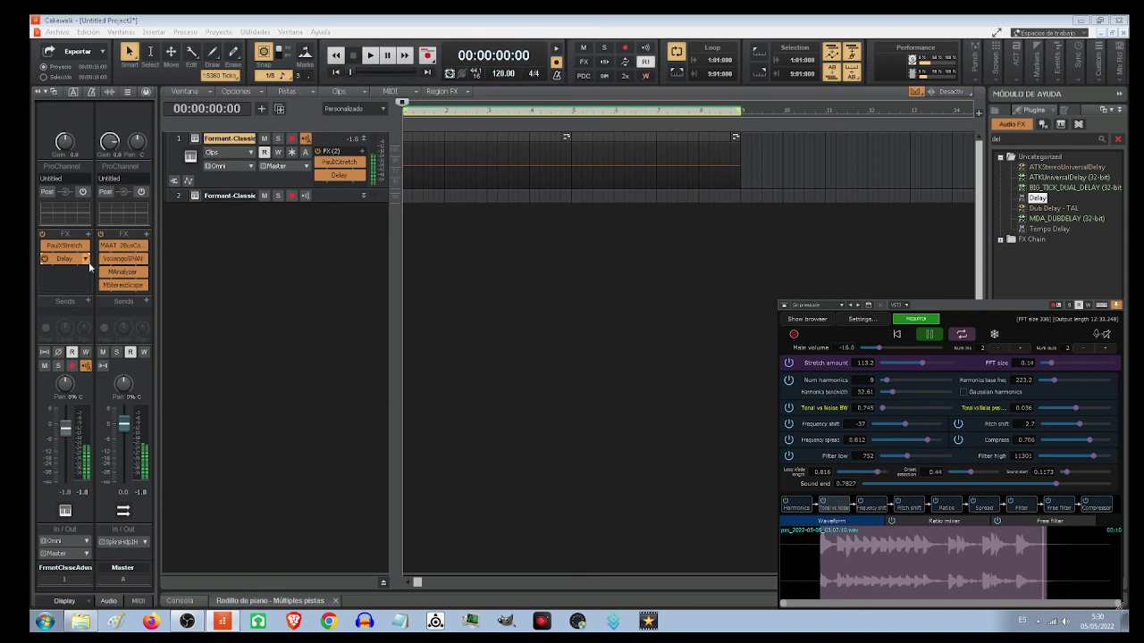
# Search the audio effects for "bre" and add BREVERB 2 Cakewalk after Delay on the first track.
pyautogui.click(1042, 143)
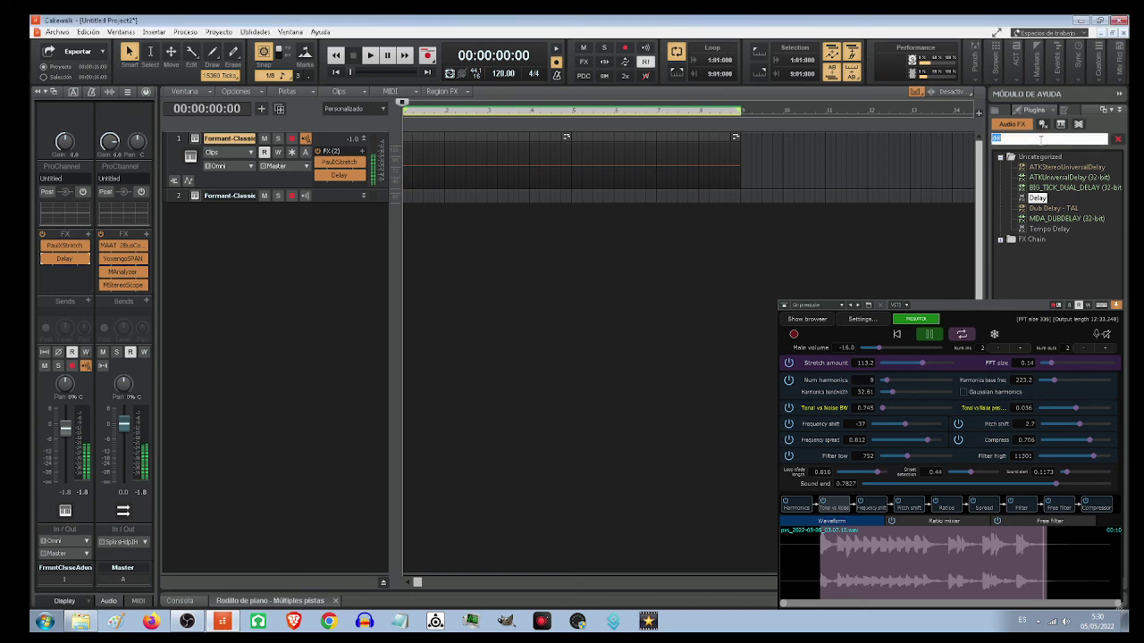
pyautogui.write('t')
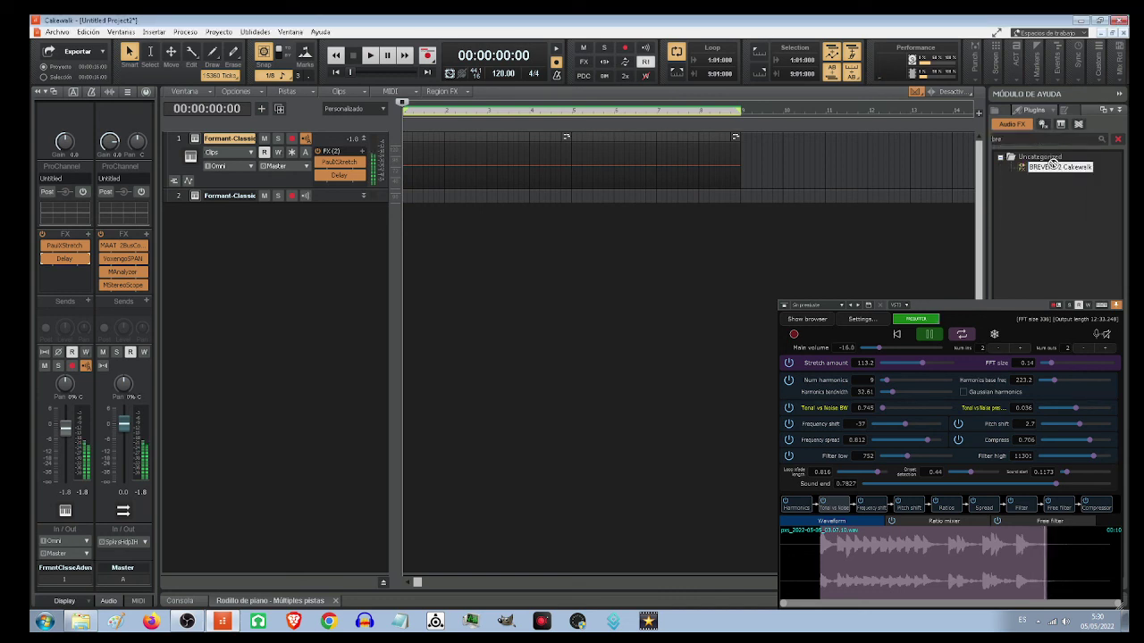
pyautogui.moveTo(1059, 167); pyautogui.dragTo(70, 284)
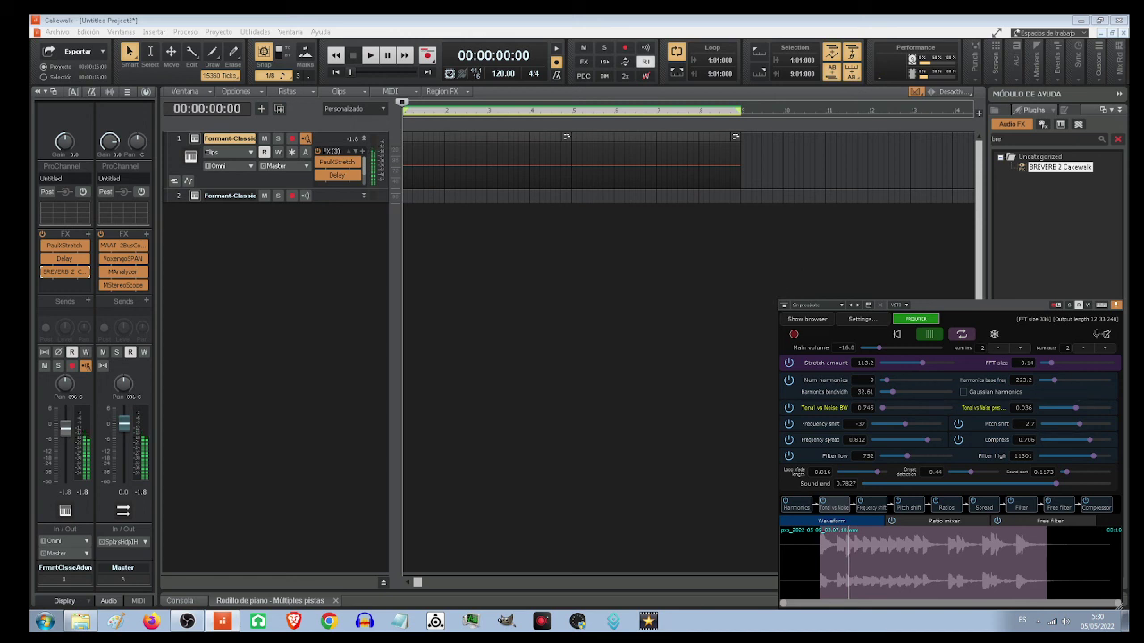
# Pause PaulXStretch's playback and remove the BREVERB 2 and Delay effects from the first track.
pyautogui.click(881, 140)
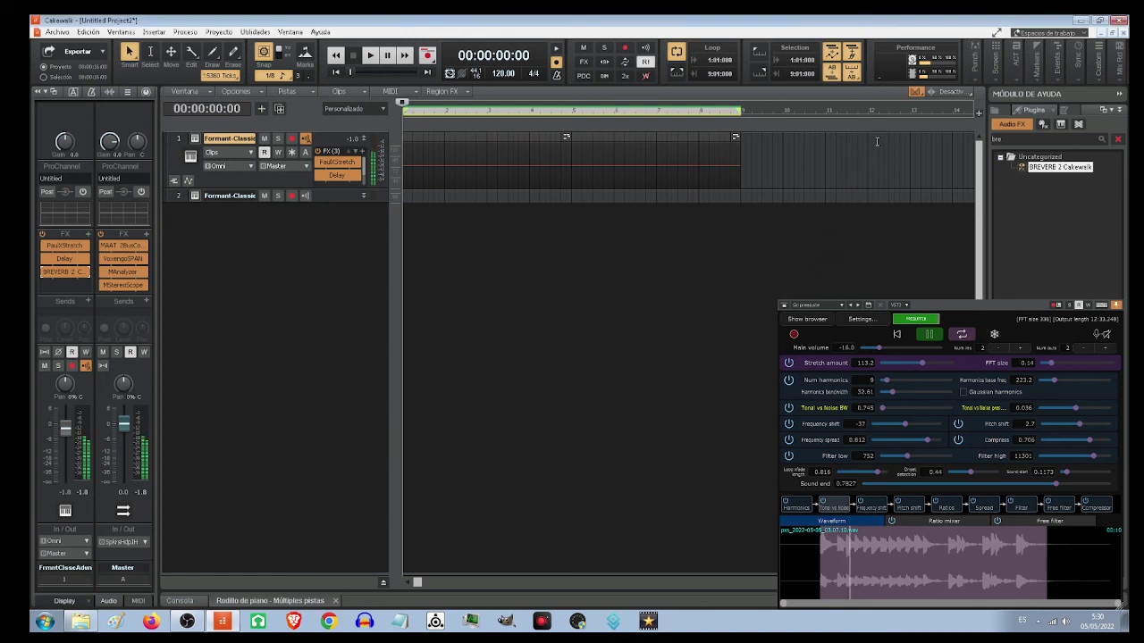
pyautogui.click(929, 334)
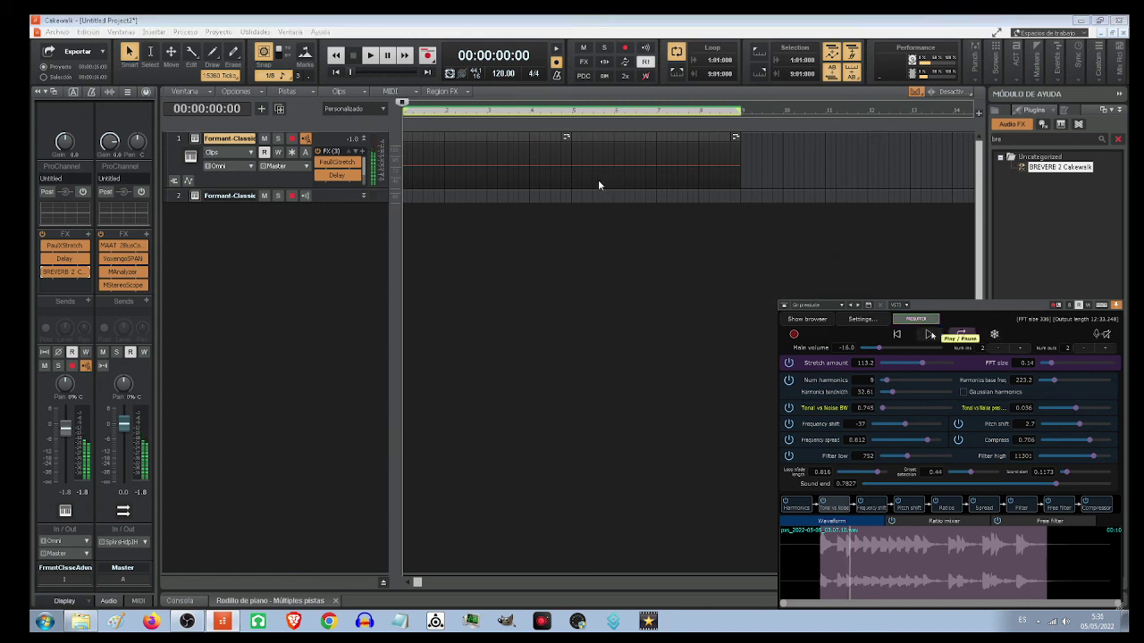
pyautogui.rightClick(65, 272)
pyautogui.click(81, 298)
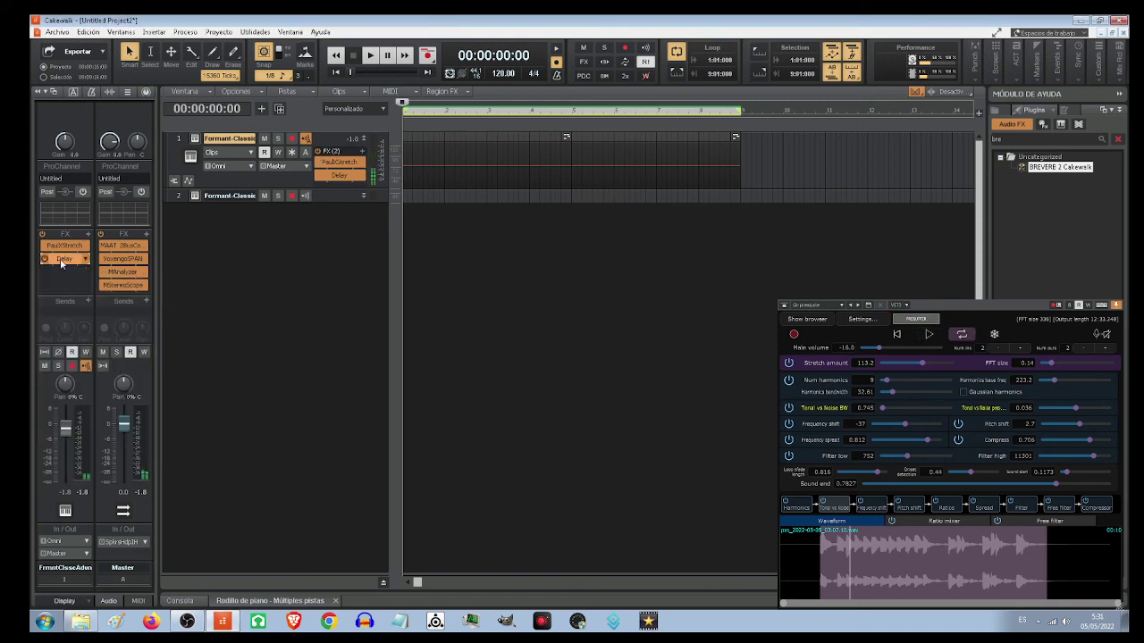
pyautogui.rightClick(66, 260)
pyautogui.click(69, 274)
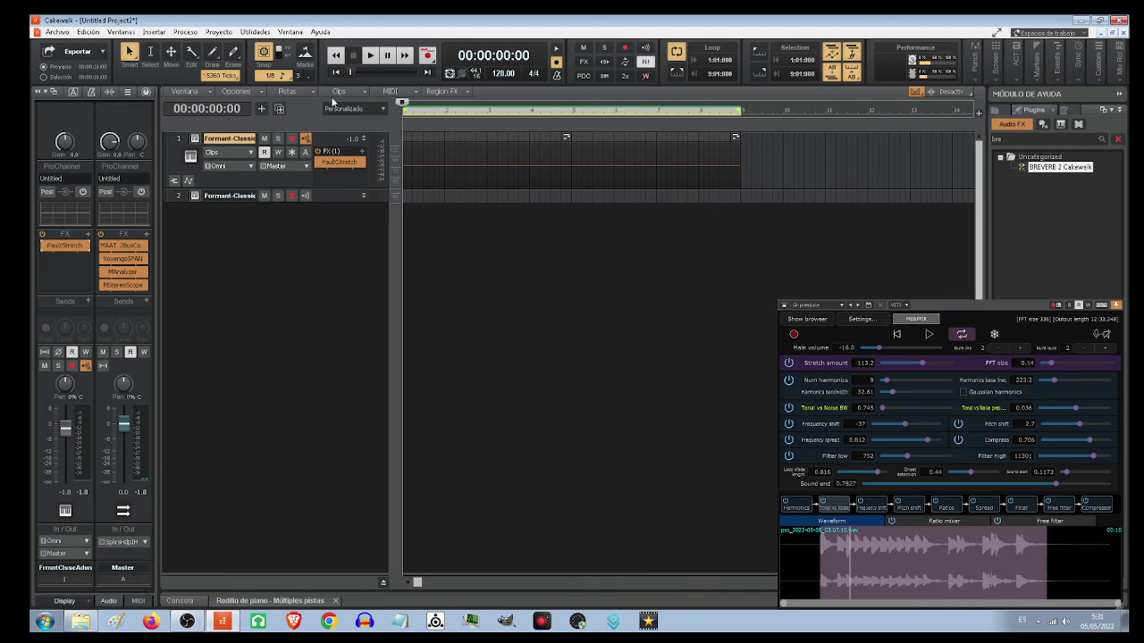